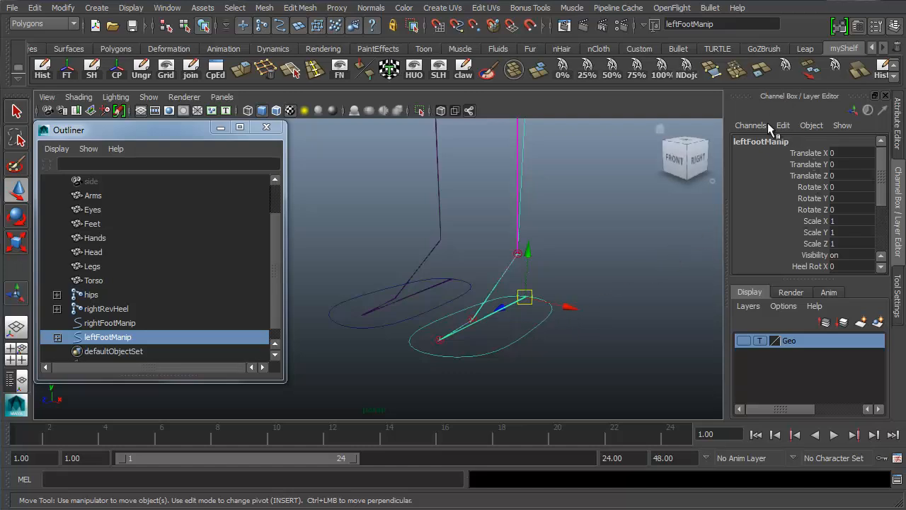
Try scaling the left foot control curve uniformly by about 1.14, and undo the scaling
left_click(810, 220)
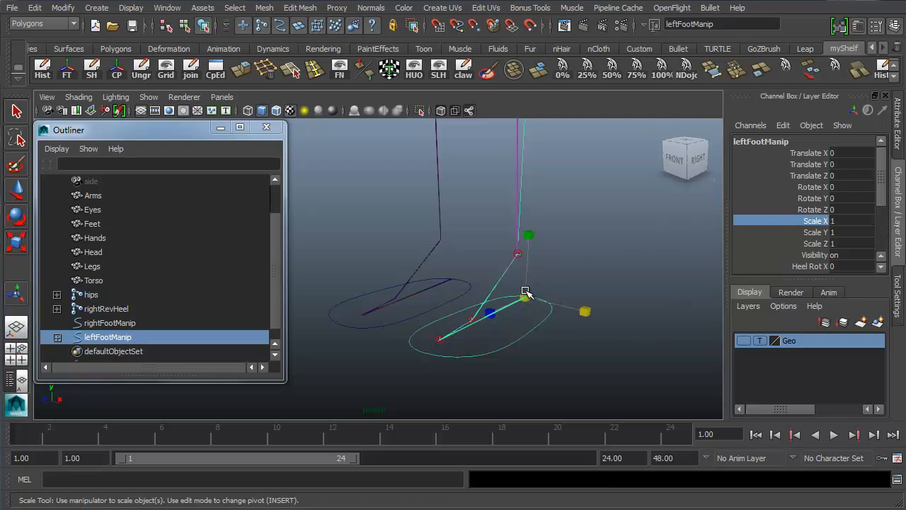
left_click_drag(525, 296, 568, 281)
key("ctrl+z")
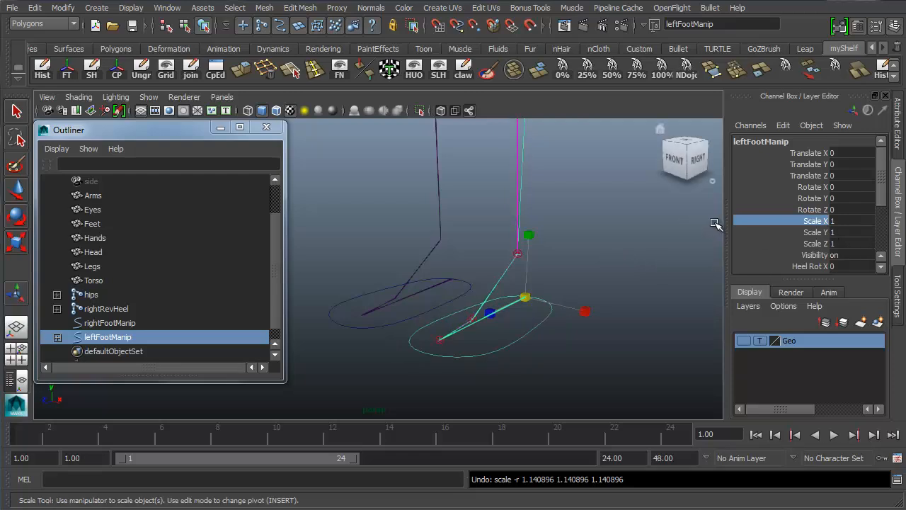
Lock and hide the Scale X, Scale Y, Scale Z and Visibility channels of leftFootManip
left_click(808, 255)
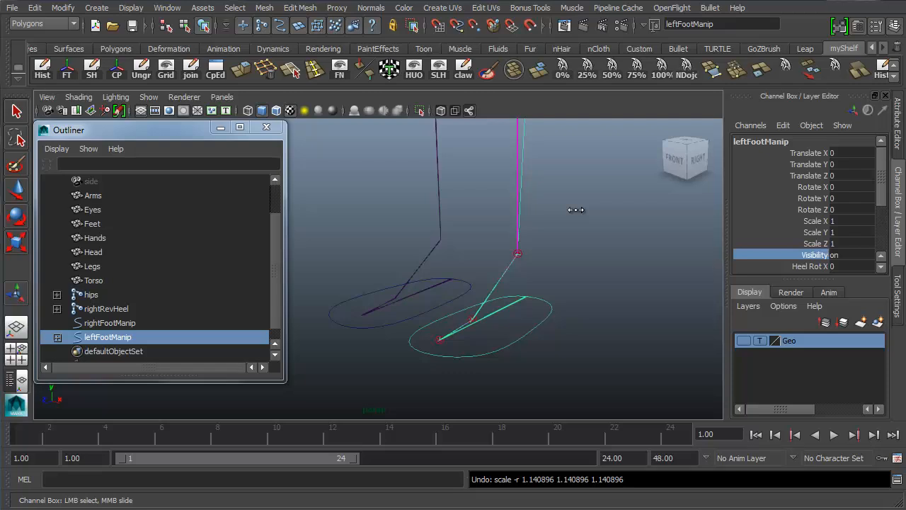
left_click(809, 221)
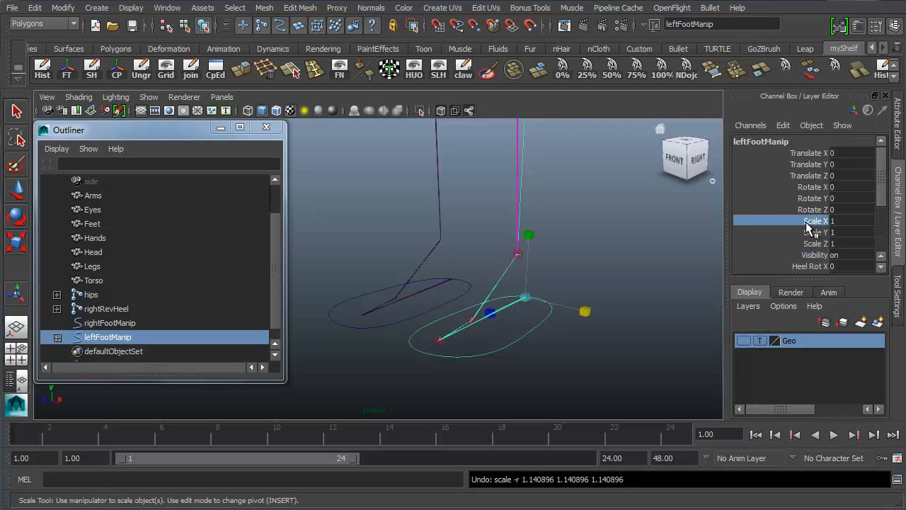
left_click_drag(808, 221, 807, 256)
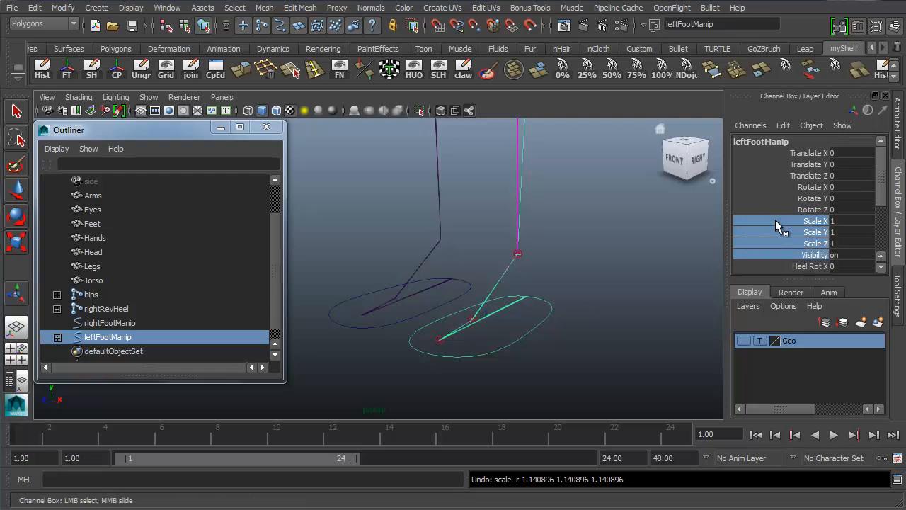
left_click_drag(792, 221, 790, 253)
right_click(758, 232)
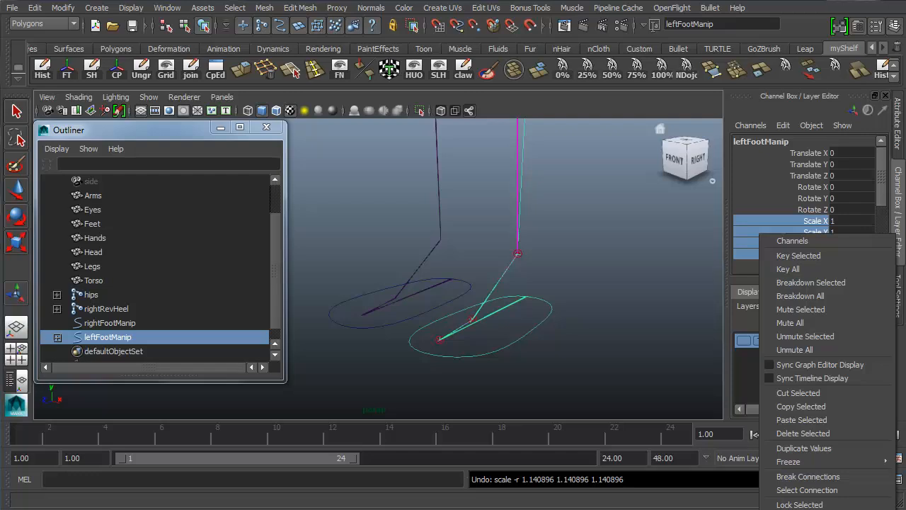
left_click(804, 508)
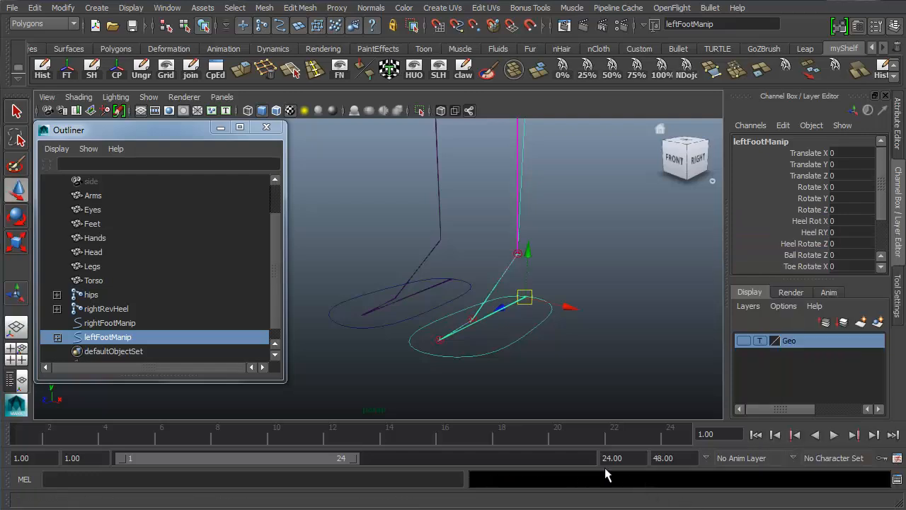
left_click_drag(479, 342, 442, 381)
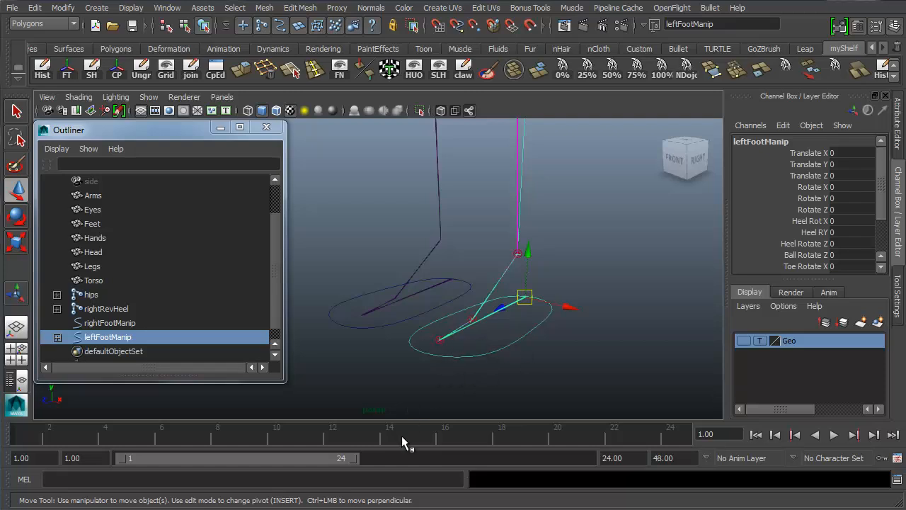
left_click(67, 9)
left_click(78, 57)
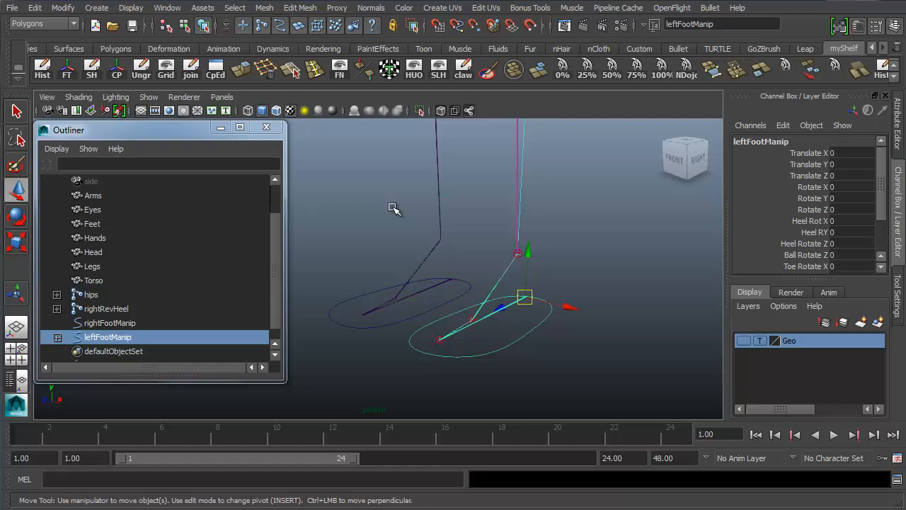
Open the Channel Control editor for leftFootManip, and move and enlarge its window to show more attributes
left_click(162, 8)
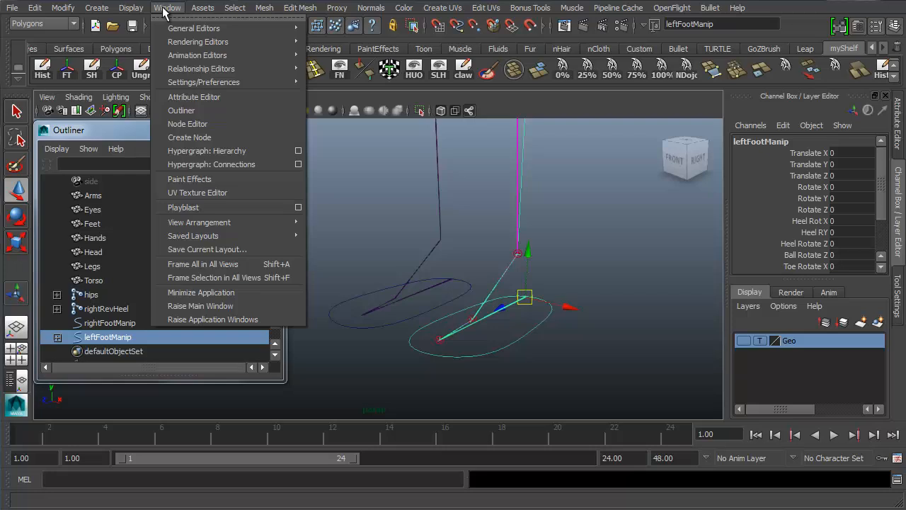
mouse_move(230, 29)
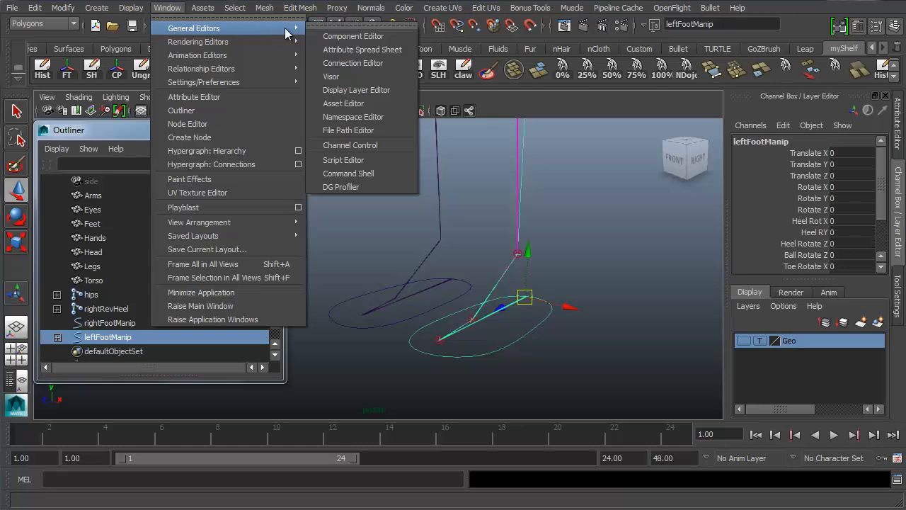
left_click(394, 145)
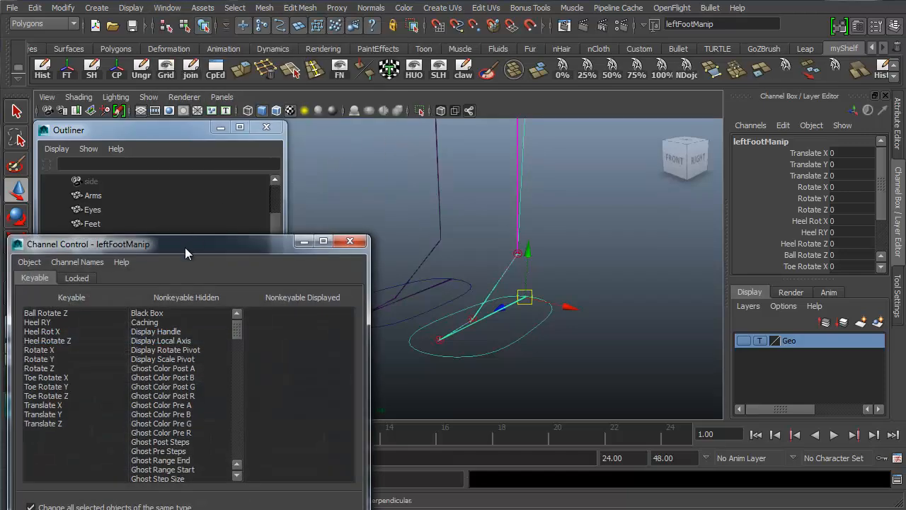
left_click_drag(185, 247, 368, 44)
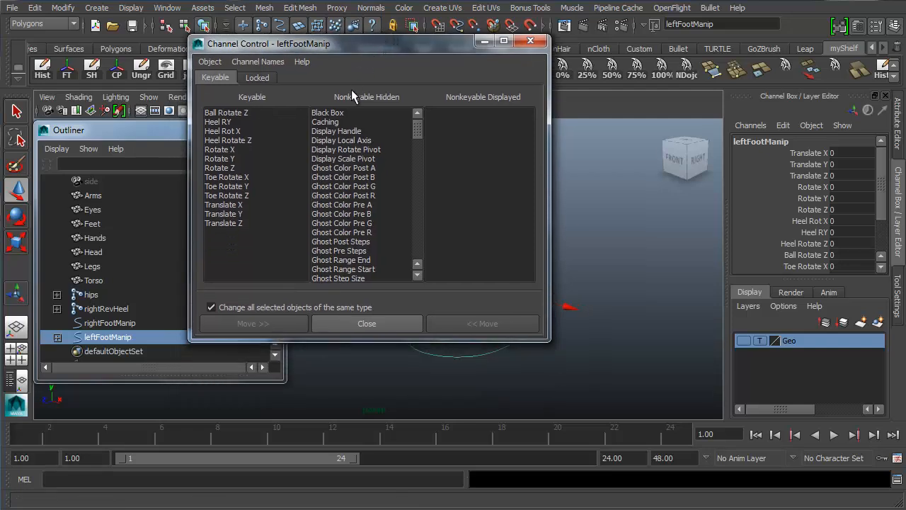
left_click_drag(436, 341, 440, 420)
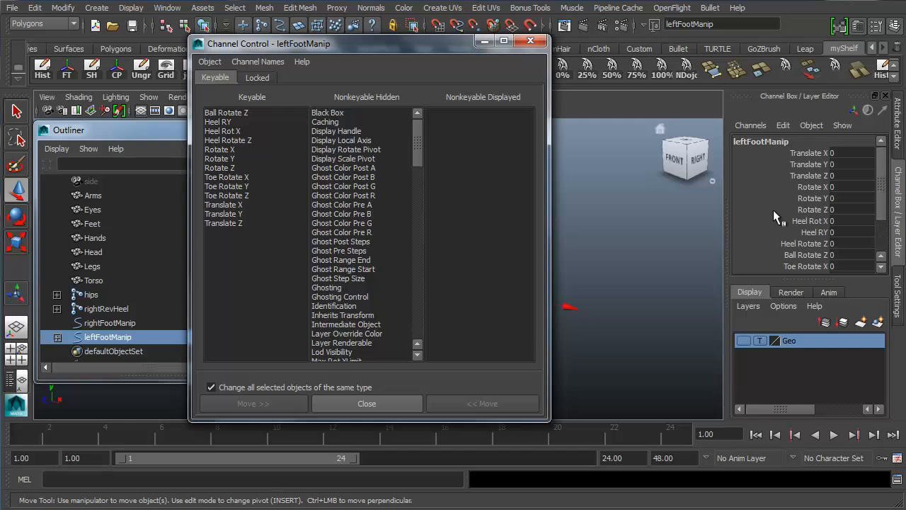
Unlock Scale X, Scale Y, Scale Z and Visibility by moving them from Locked to Non Locked
left_click(248, 76)
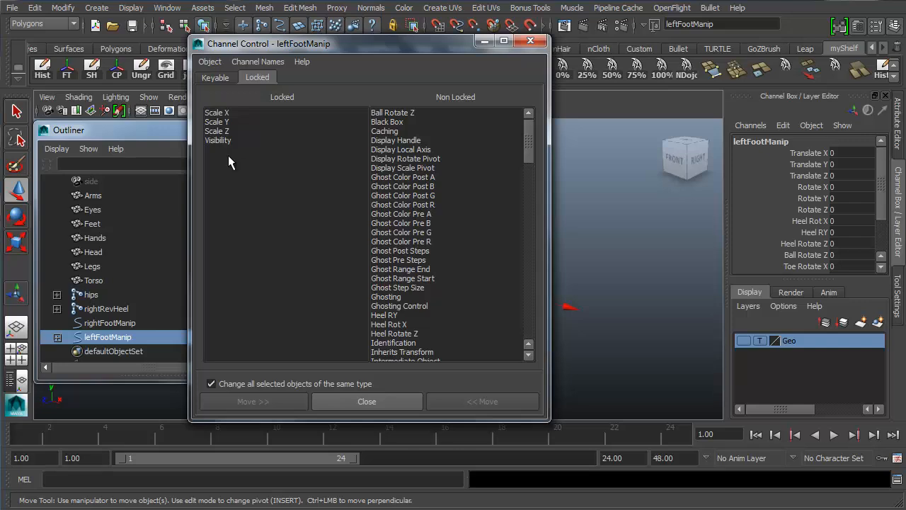
left_click(229, 113)
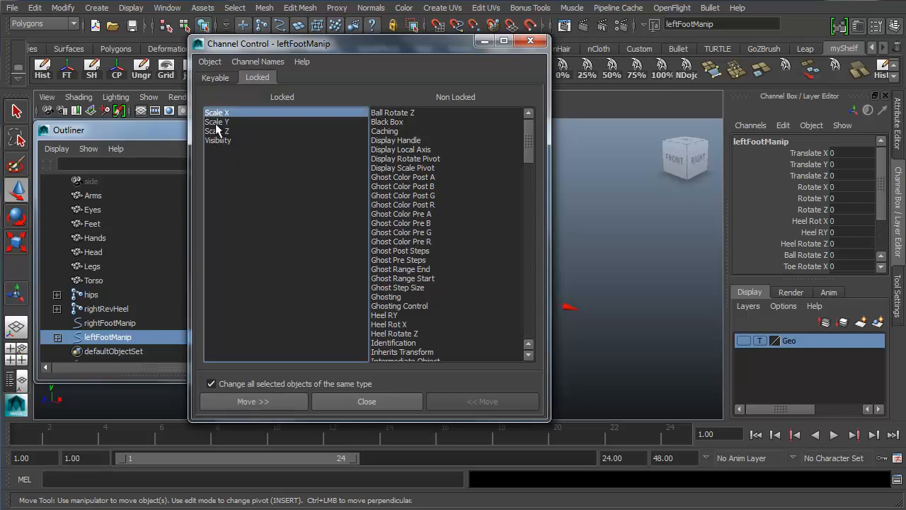
left_click(220, 122)
left_click_drag(219, 112, 225, 146)
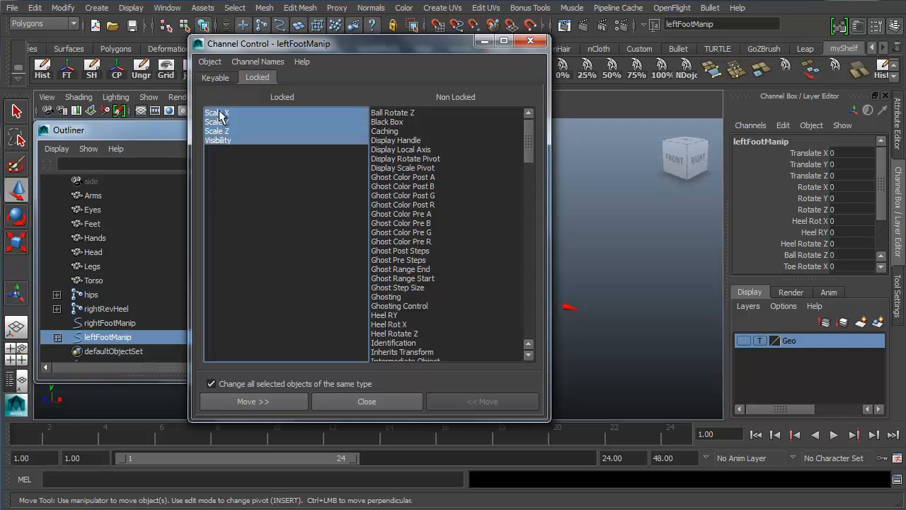
left_click_drag(219, 113, 223, 142)
left_click(221, 113)
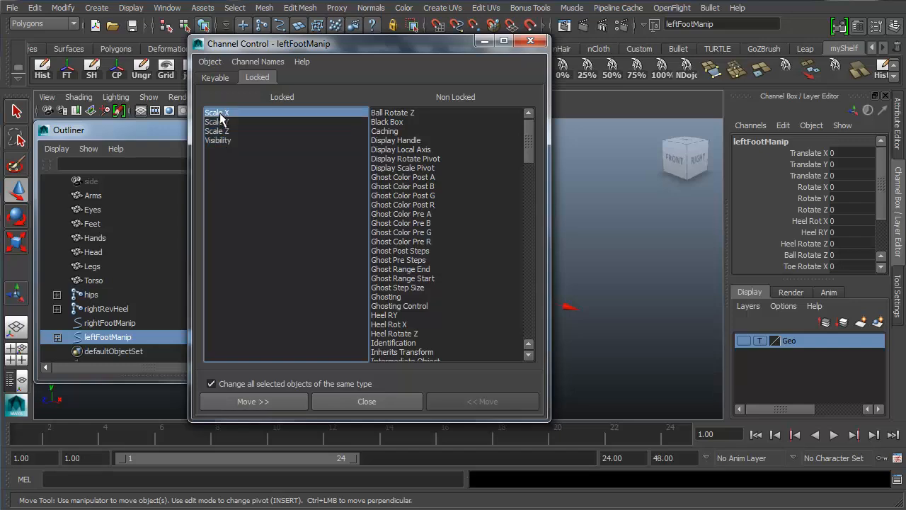
left_click_drag(221, 115, 222, 140)
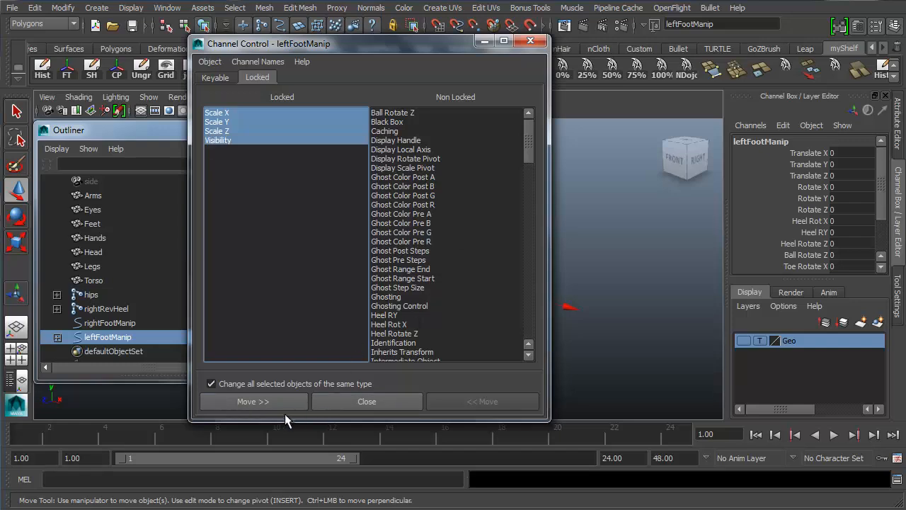
left_click(259, 401)
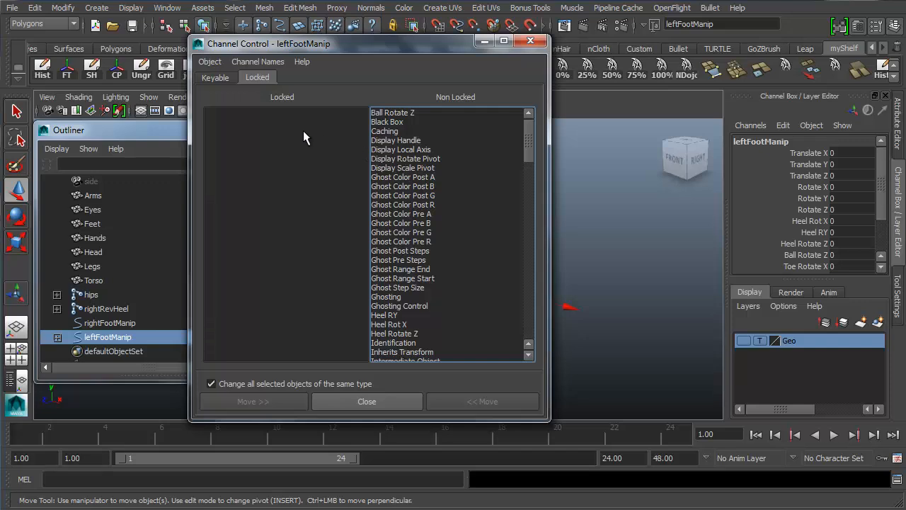
Move Scale X, Scale Y, Scale Z and Visibility from Nonkeyable Hidden to Keyable, and close Channel Control
left_click(214, 77)
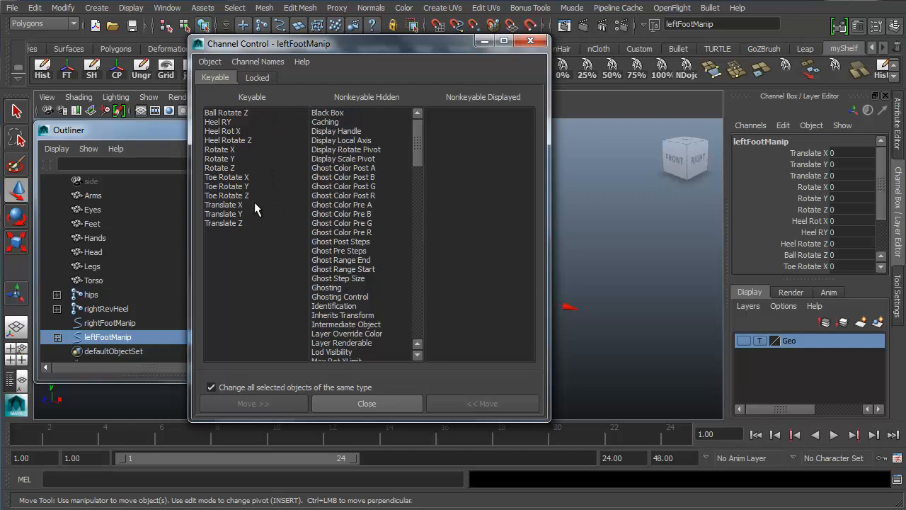
left_click_drag(418, 137, 415, 324)
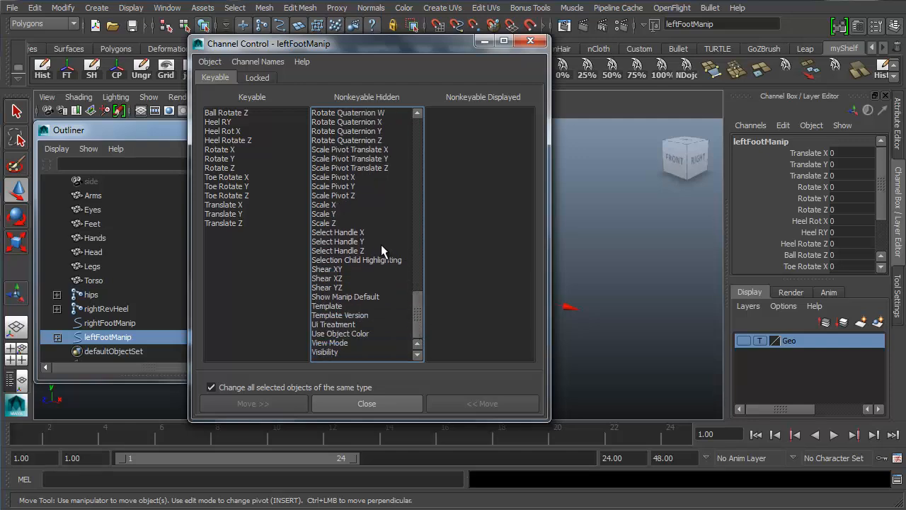
left_click_drag(331, 205, 336, 228)
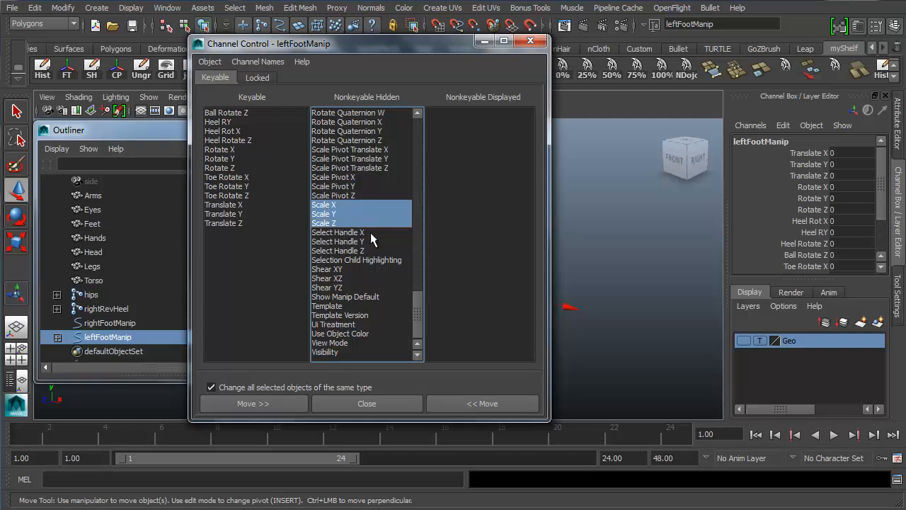
left_click(325, 352, "ctrl")
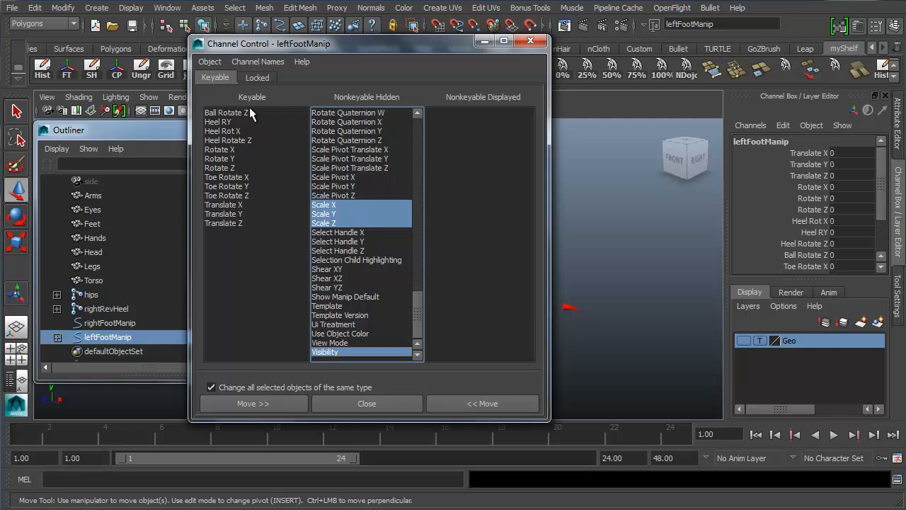
left_click(460, 404)
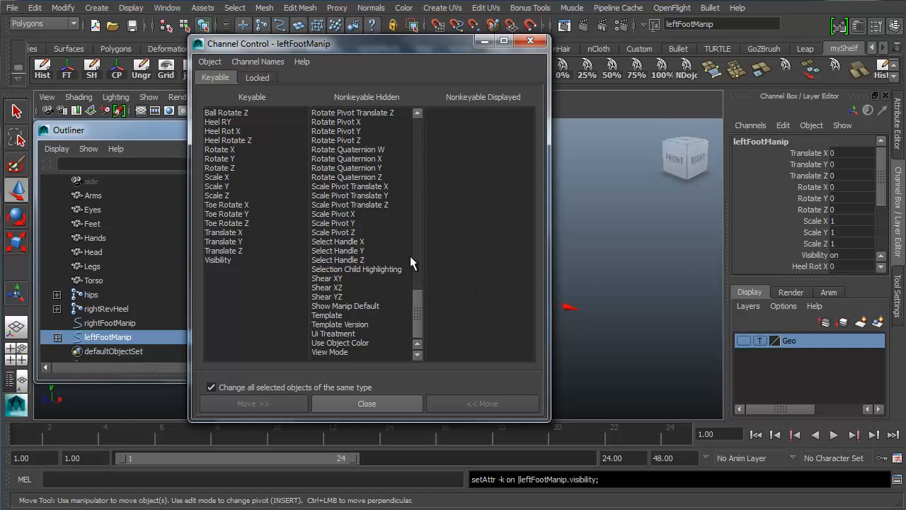
left_click(358, 402)
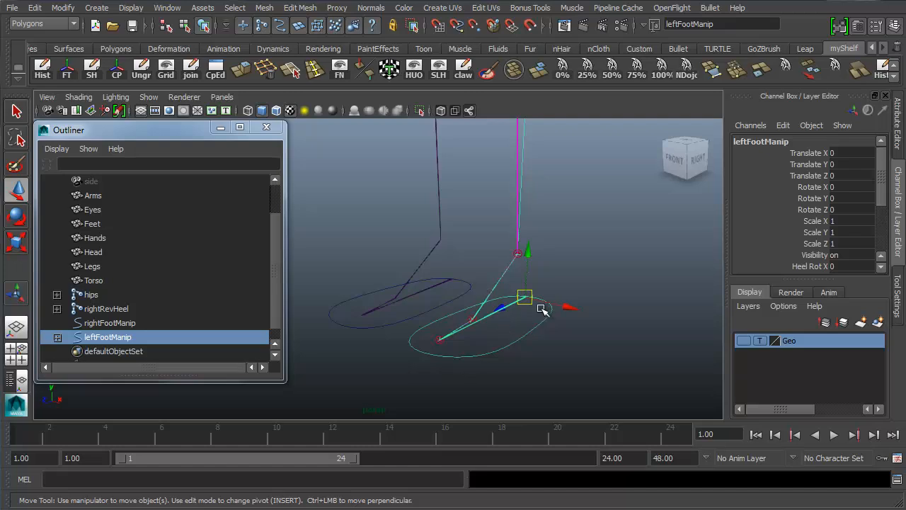
left_click(169, 8)
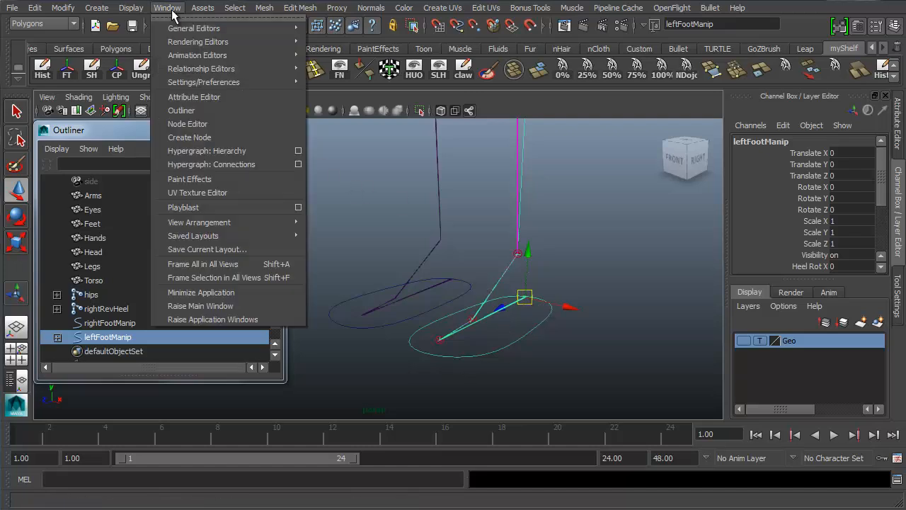
mouse_move(264, 27)
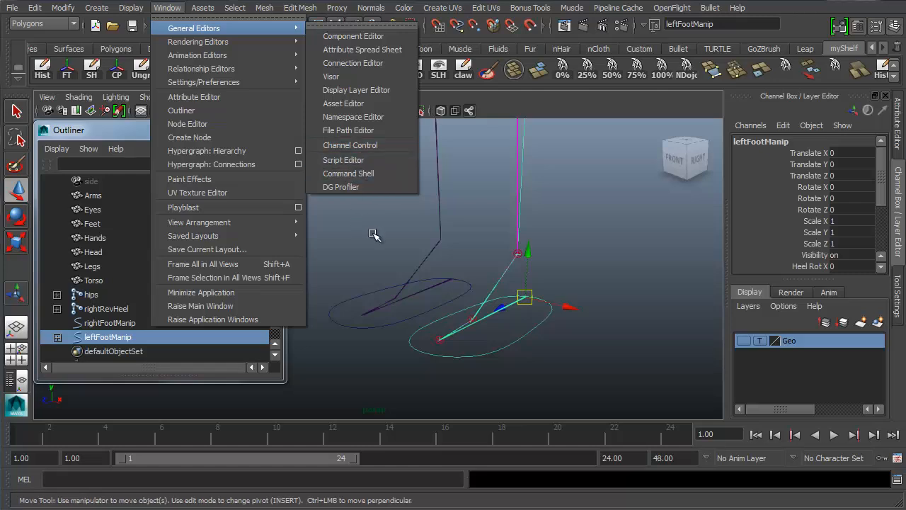
Select the Visibility channel of leftFootManip among its channels
left_click_drag(884, 181, 884, 220)
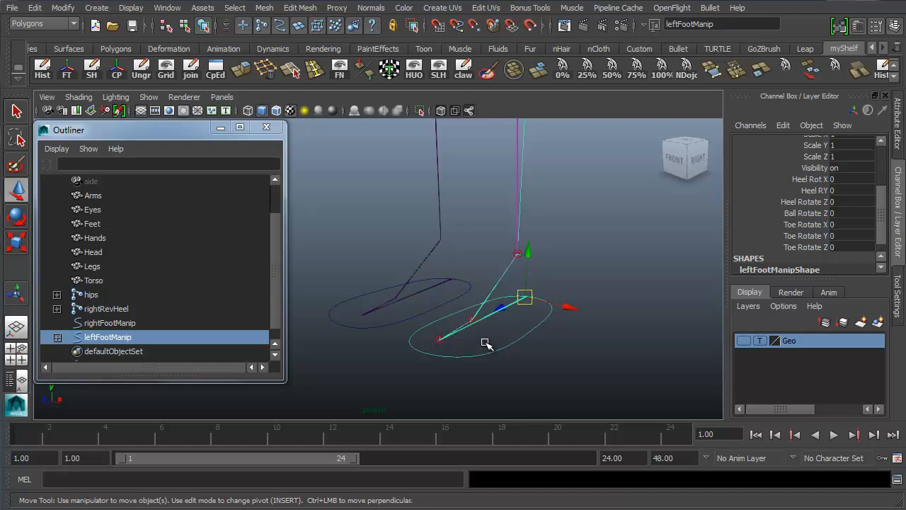
left_click(803, 167)
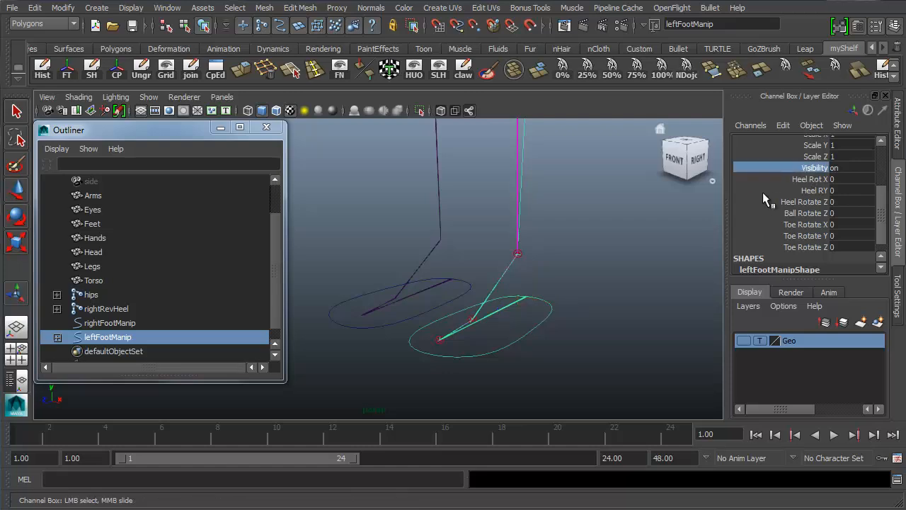